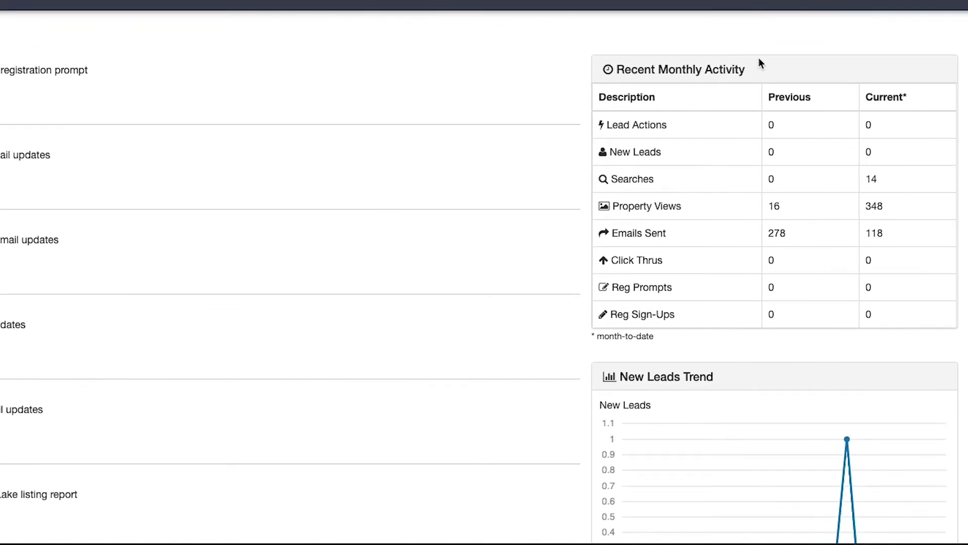
scroll(778, 158, "down", 5)
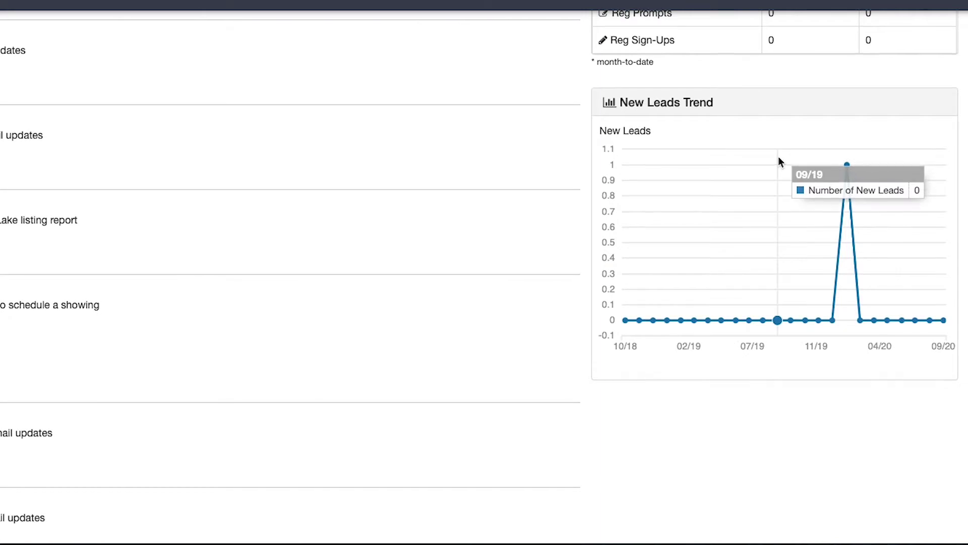
scroll(779, 160, "up", 5)
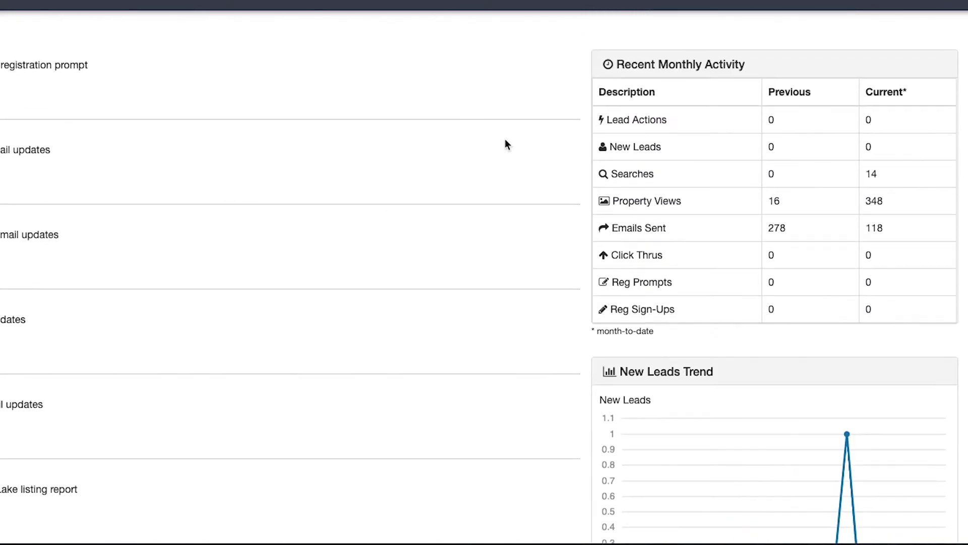
scroll(436, 161, "up", 1)
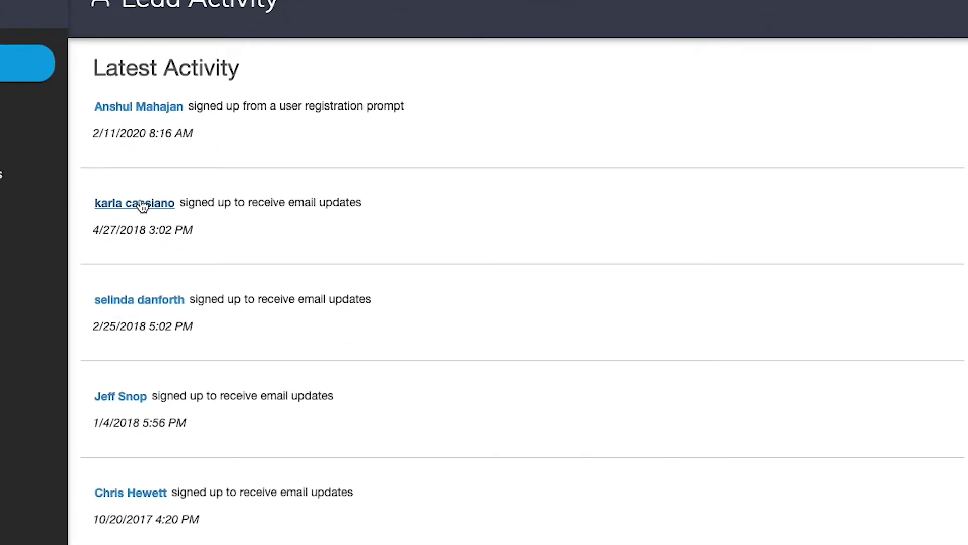
Open the second lead's record through Manage Lead and view its Subscriptions, showing one active saved search.
left_click(184, 250)
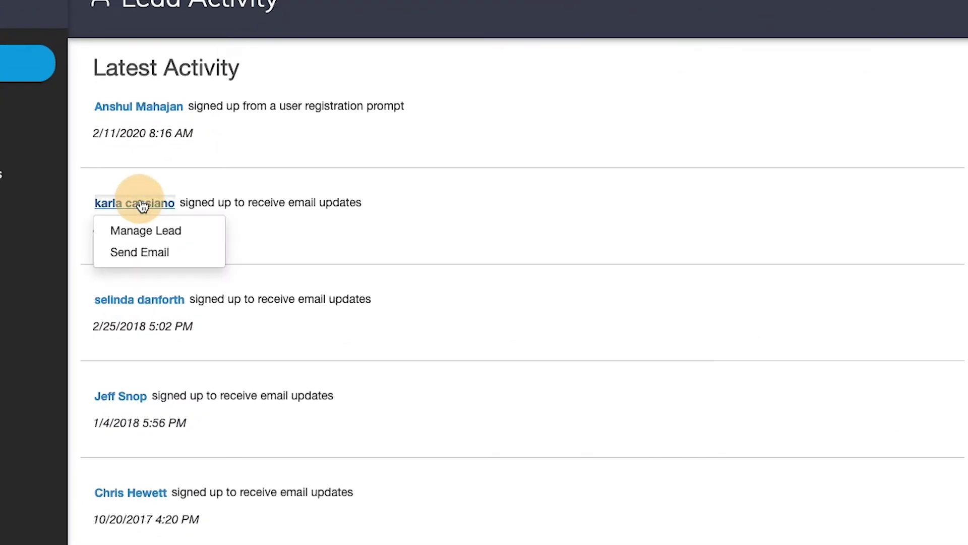
left_click(168, 231)
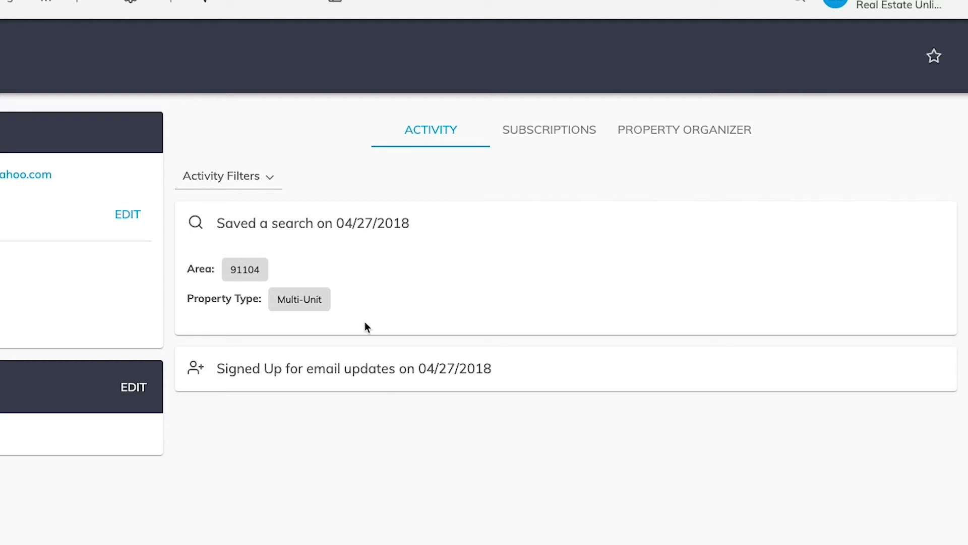
left_click(558, 127)
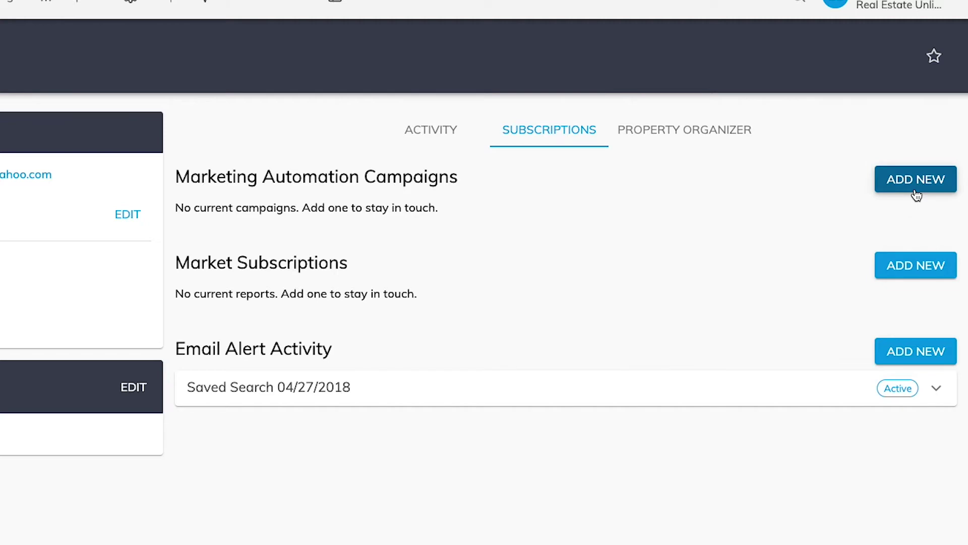
Check the lead's Property Organizer: no favorites, one saved search for area 91104 Multi-Unit.
left_click(687, 132)
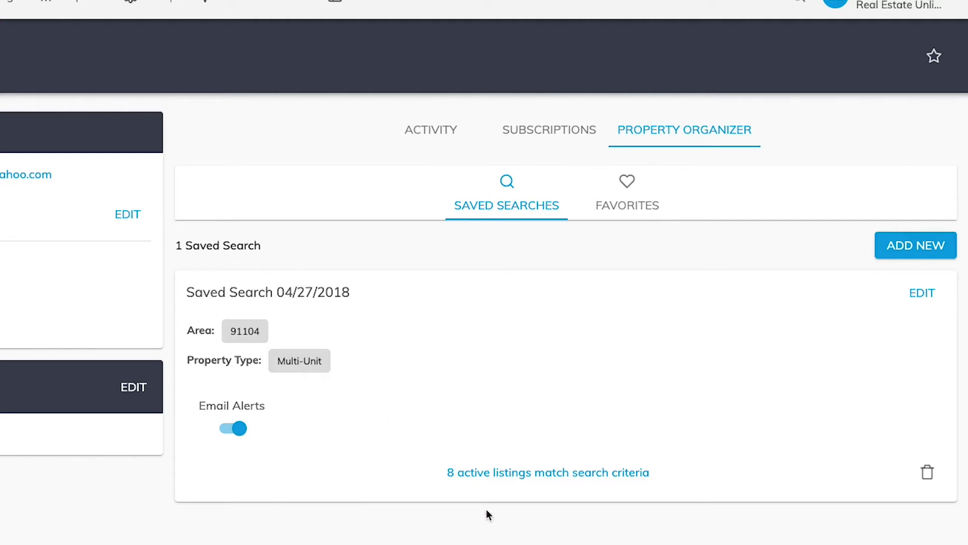
left_click(628, 200)
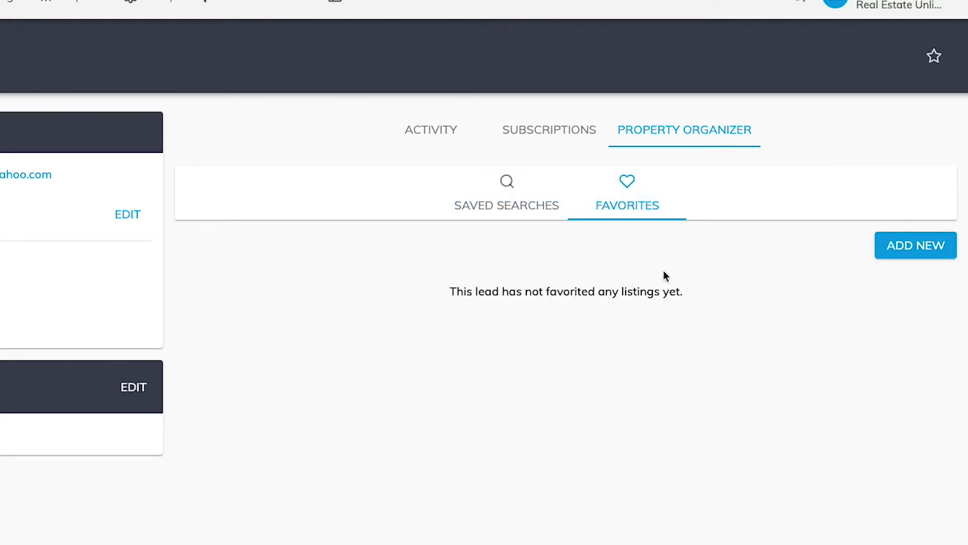
left_click(506, 181)
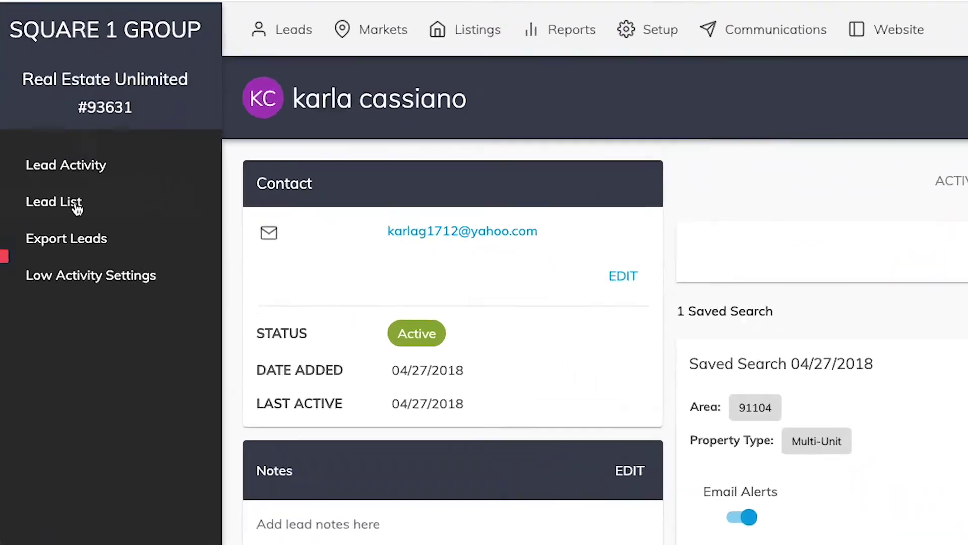
Visit Lead Activity, Lead List and Export Leads, ending on the 90-day Low Activity Settings.
left_click(79, 175)
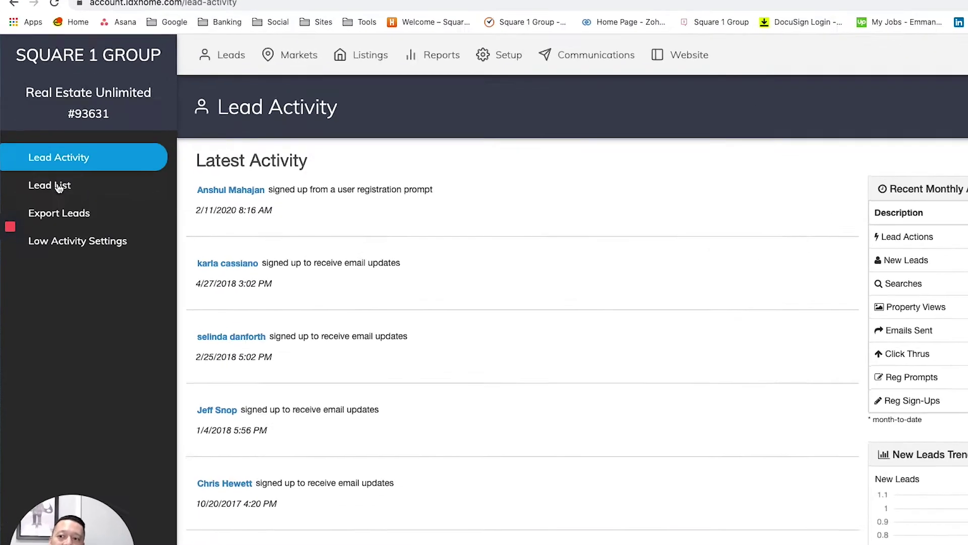
left_click(46, 189)
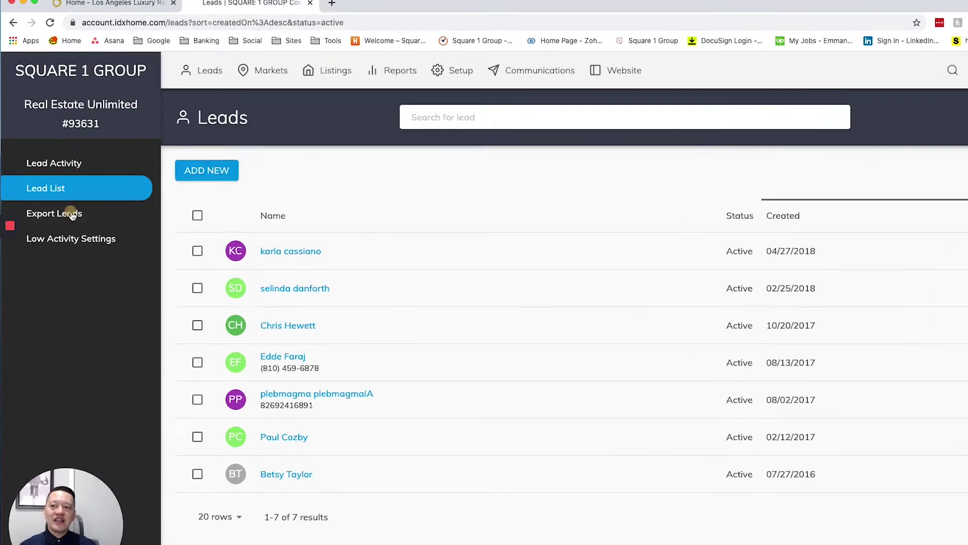
left_click(70, 211)
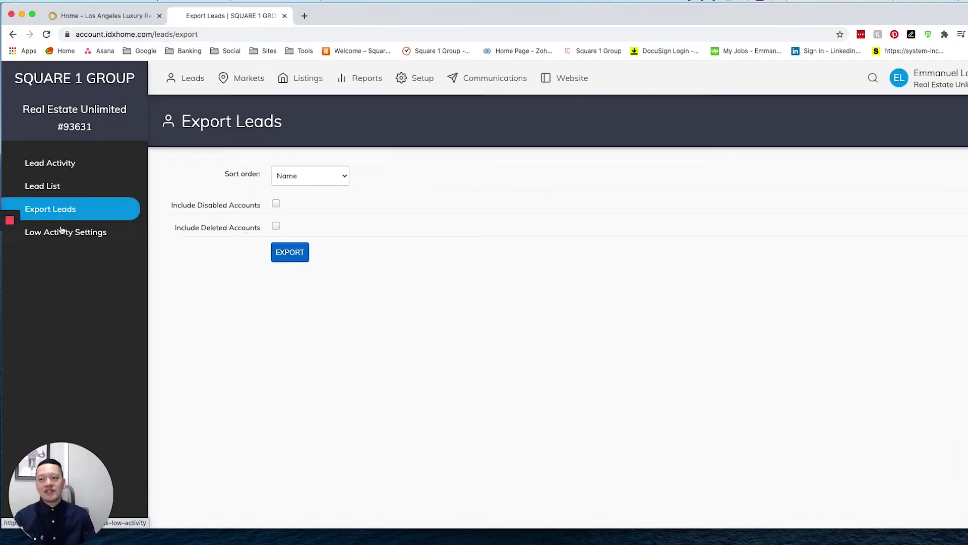
left_click(62, 232)
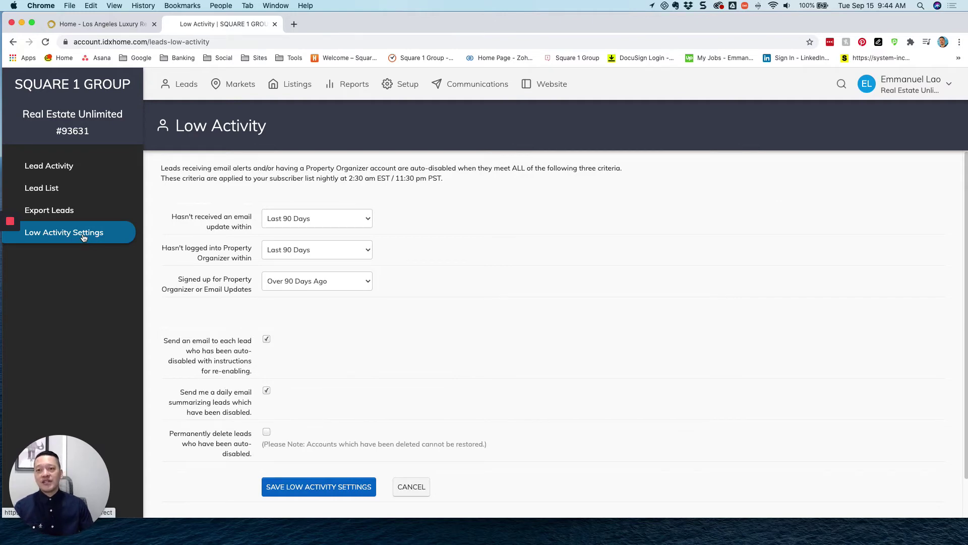
Show the Markets list of 11 markets, including Highland Park and Mt. Washington.
left_click(239, 84)
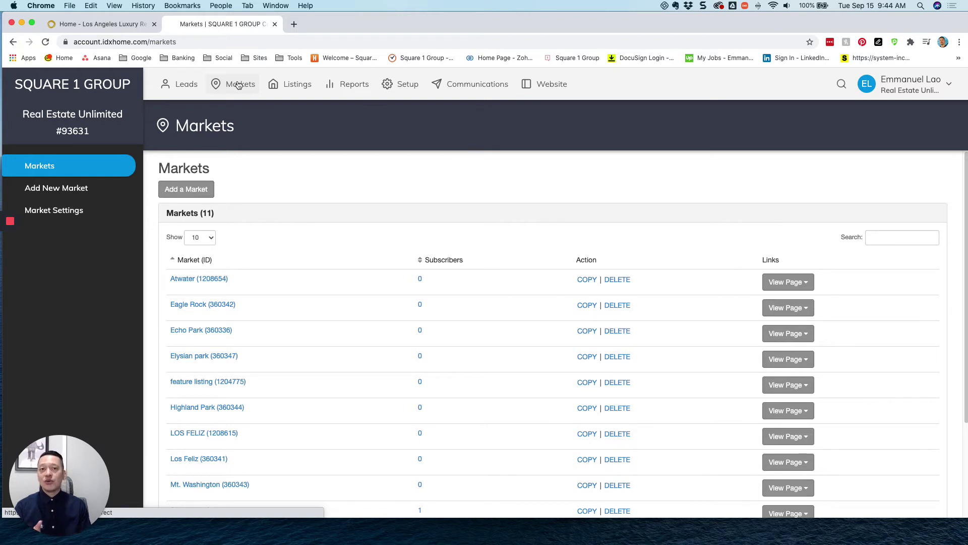
scroll(474, 232, "down", 4)
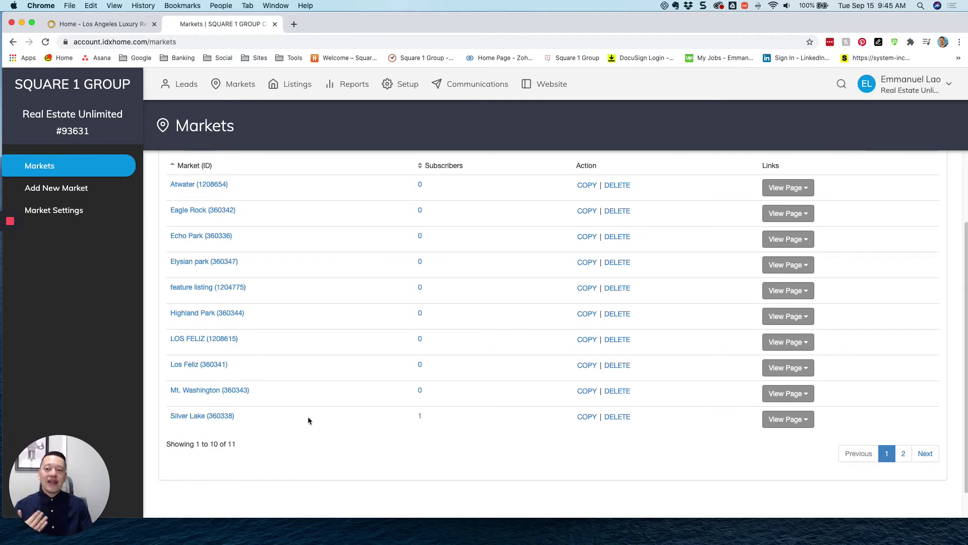
scroll(308, 418, "up", 1)
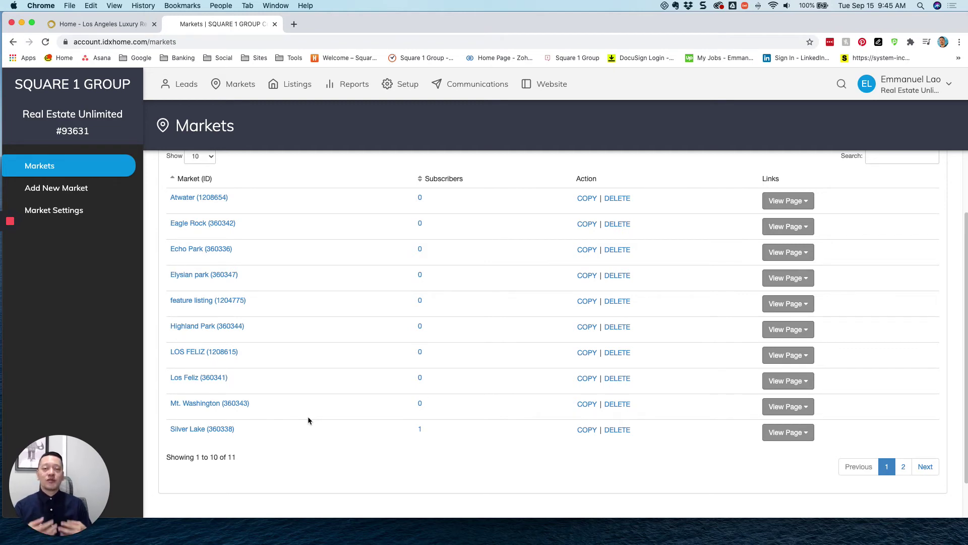
scroll(308, 420, "up", 3)
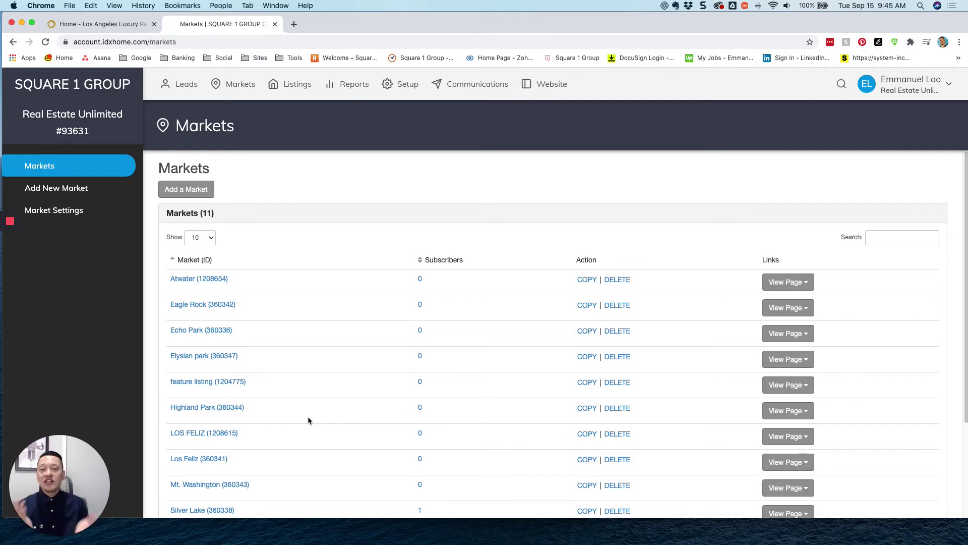
View the empty Active Listings page, then the Sold/Off-Market listings page.
left_click(298, 85)
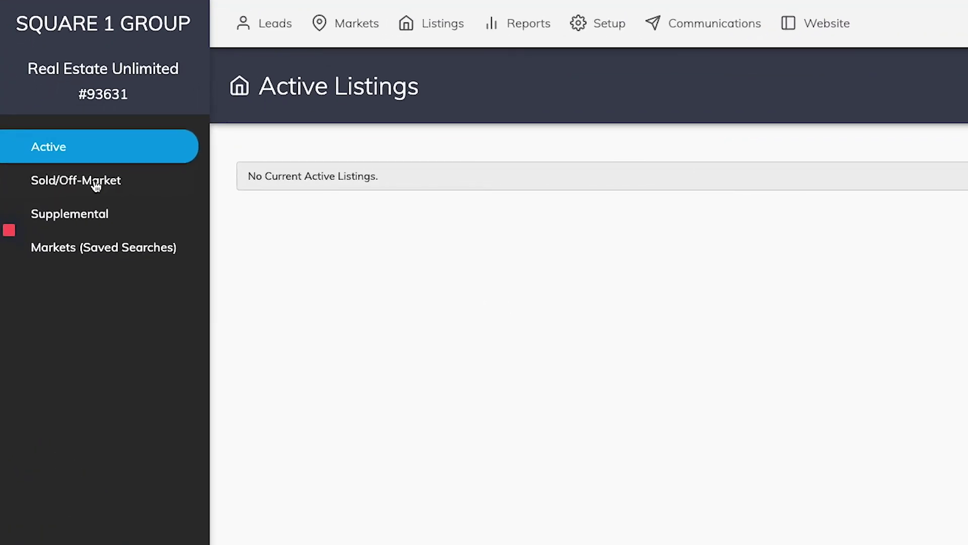
left_click(96, 186)
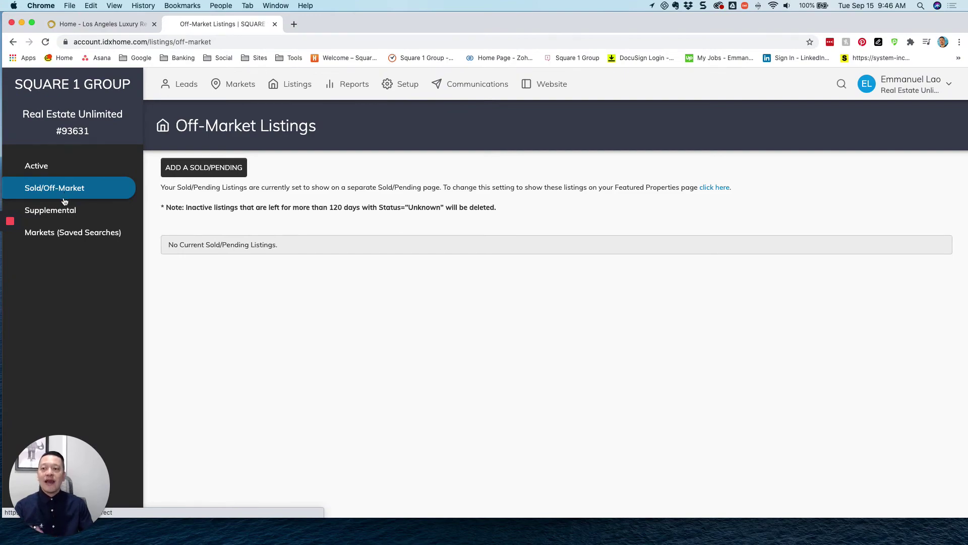
Review Supplemental listings and saved-search Markets, then bring up the Reports Overview statistics.
left_click(70, 209)
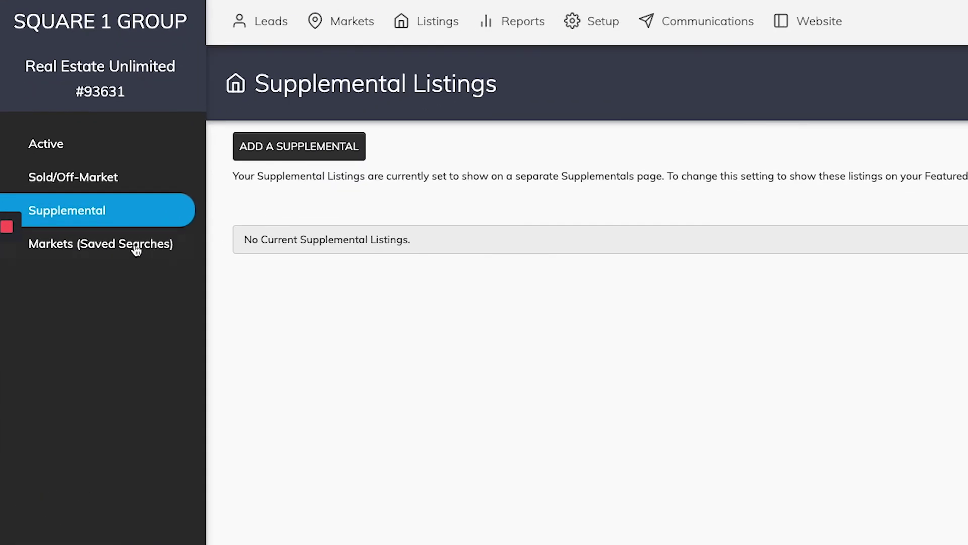
left_click(136, 246)
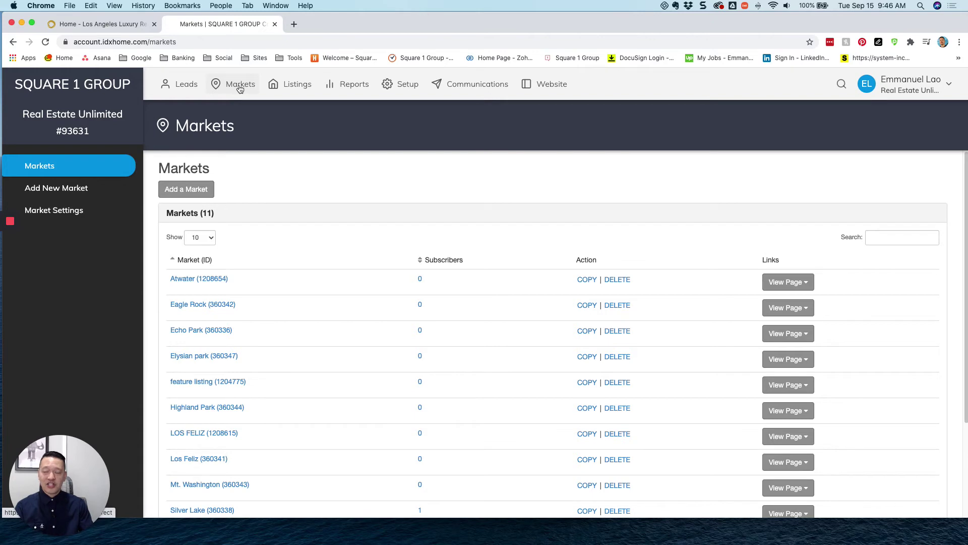
left_click(345, 85)
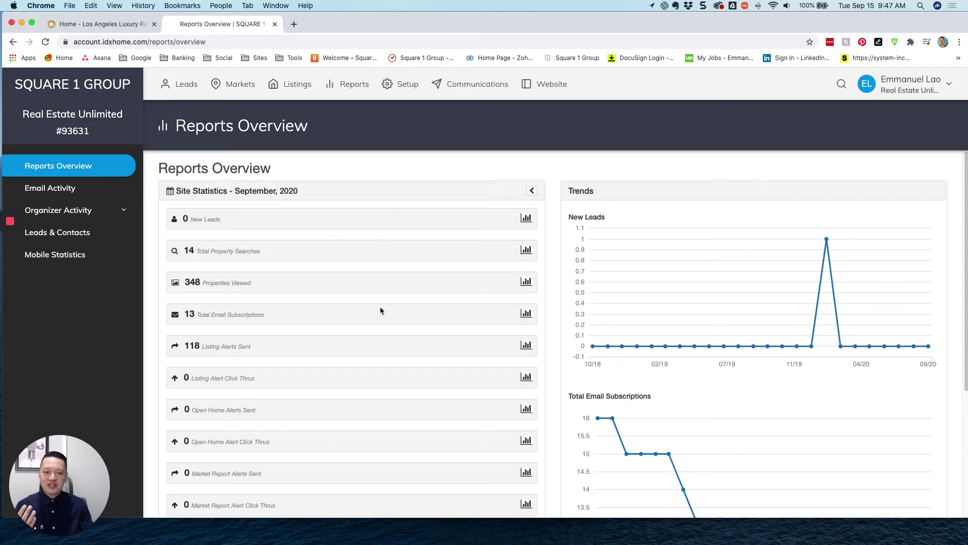
Scroll through the Reports Overview trend charts, including total email subscriptions over time.
scroll(661, 358, "down", 2)
mouse_move(642, 387)
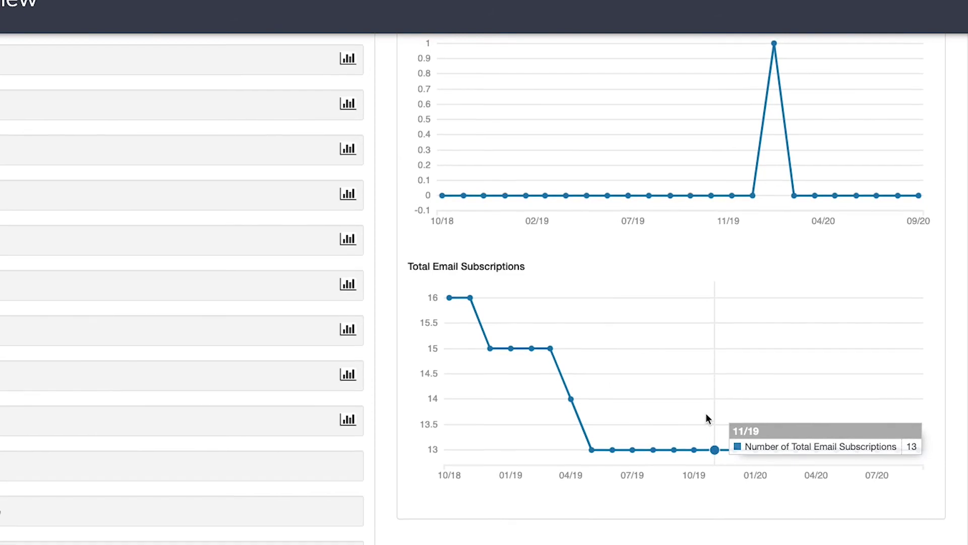
scroll(706, 416, "up", 3)
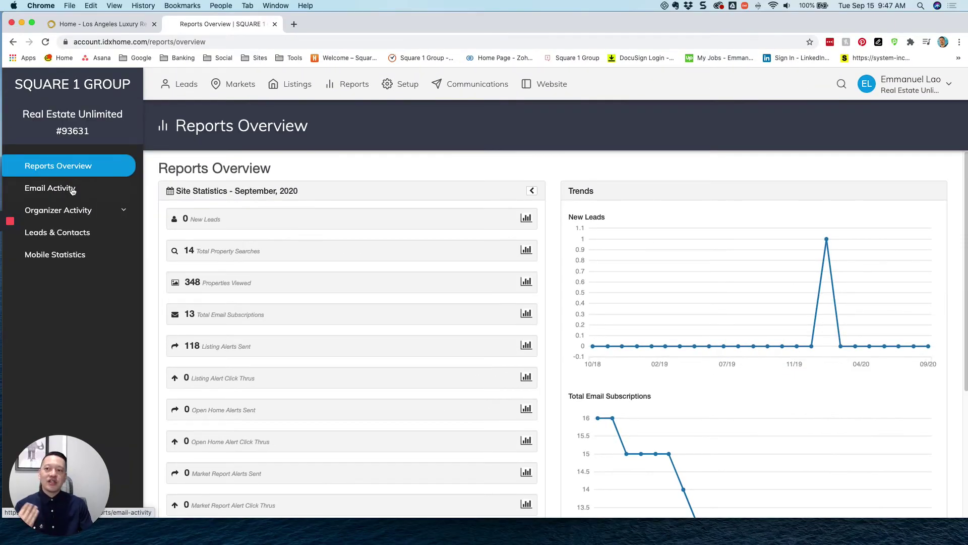
View the Email Activity, Saved Searches, Saved Properties, Leads & Contacts and Mobile Activity reports.
left_click(73, 190)
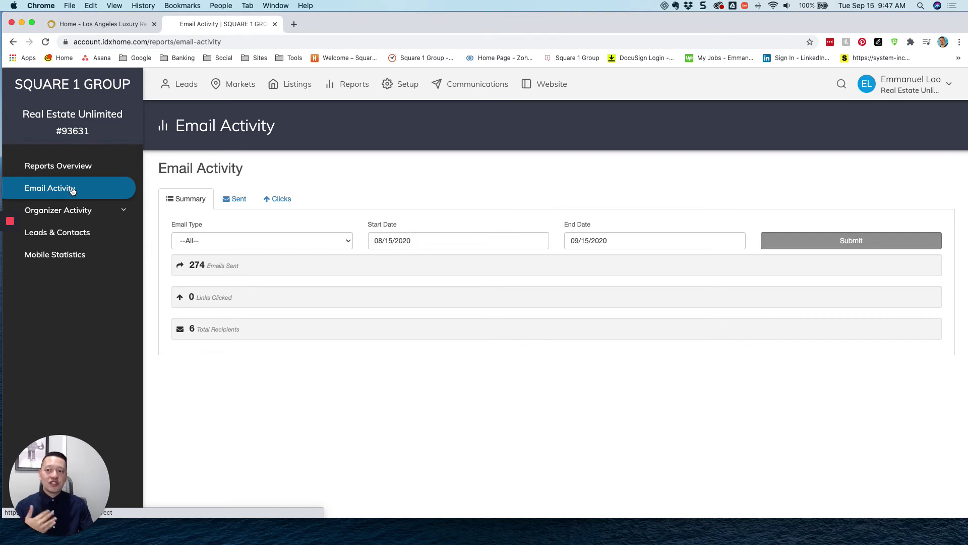
left_click(66, 210)
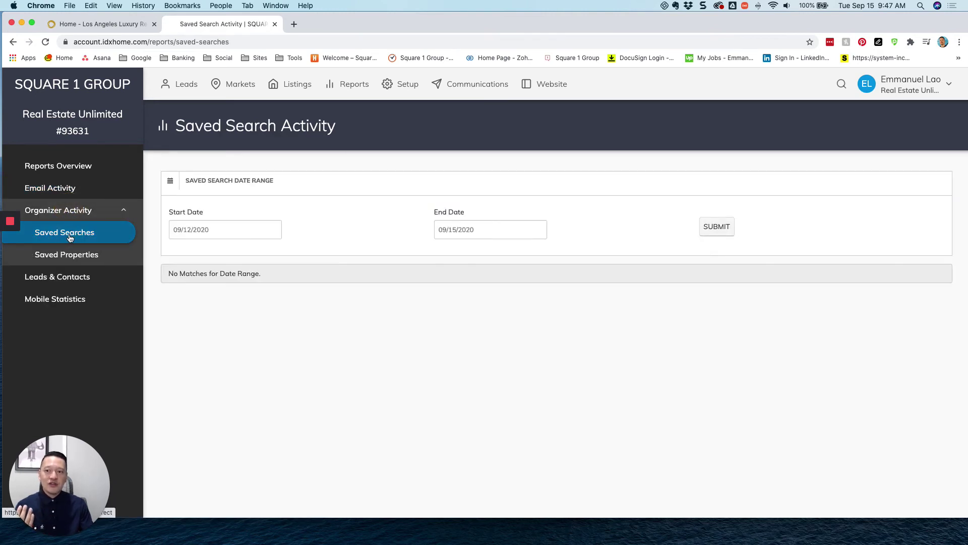
left_click(67, 256)
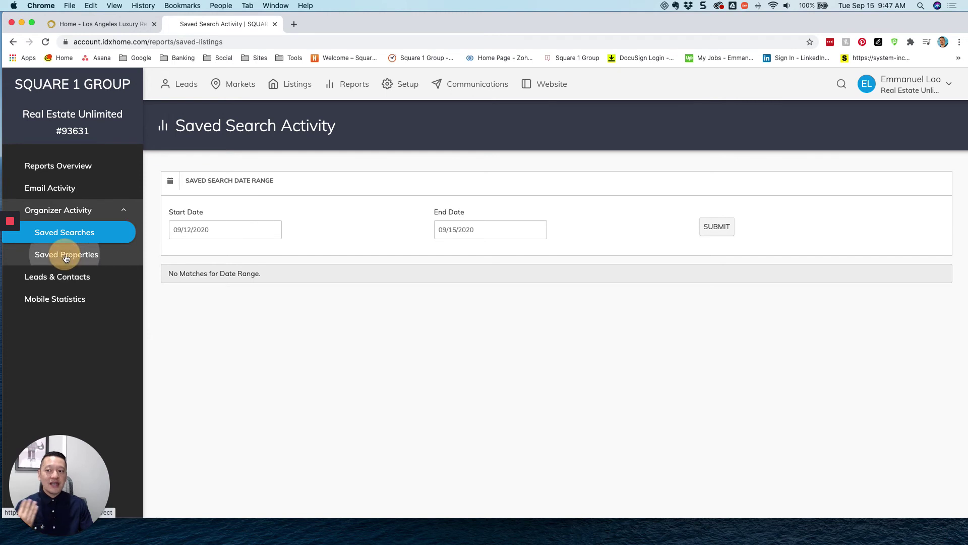
left_click(64, 275)
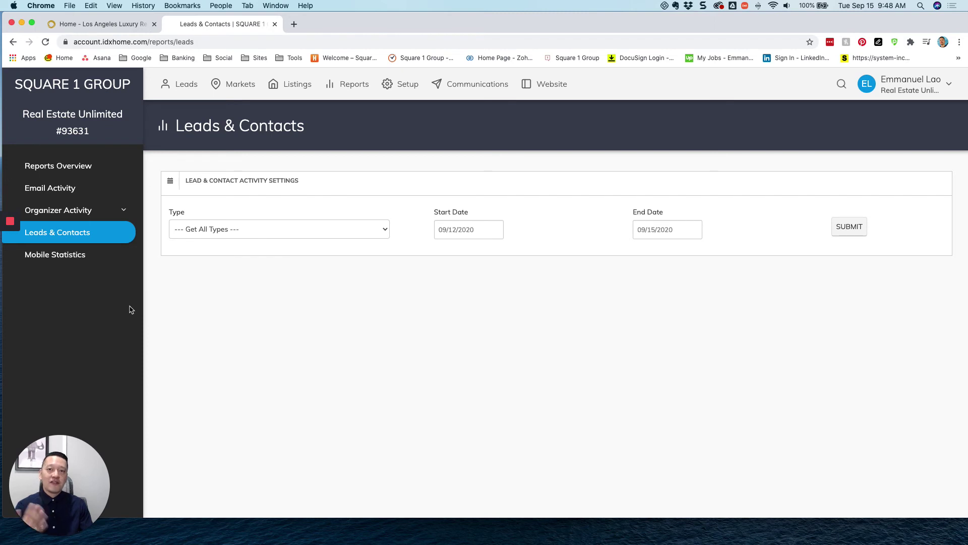
left_click(57, 255)
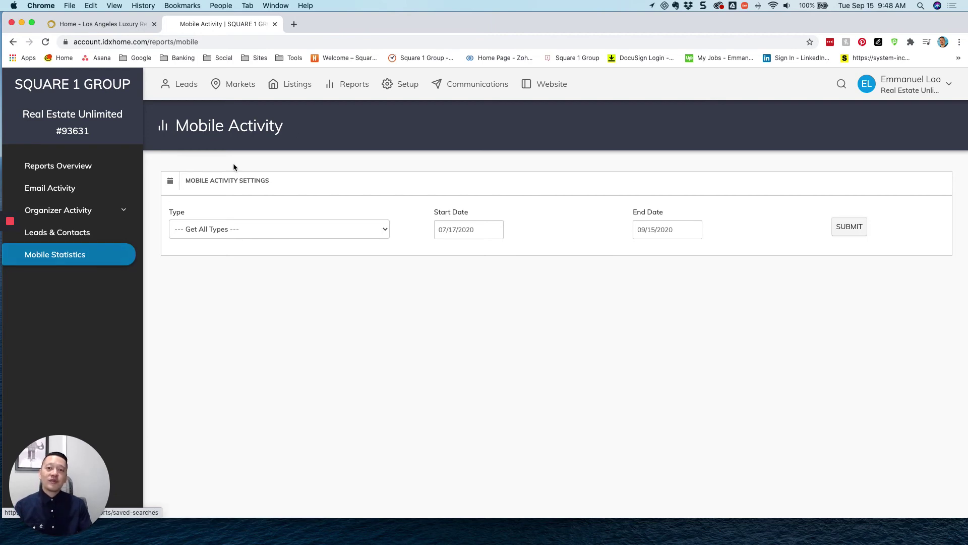
Show the Setup control panel Overview, then the Communications Campaigns page.
left_click(415, 87)
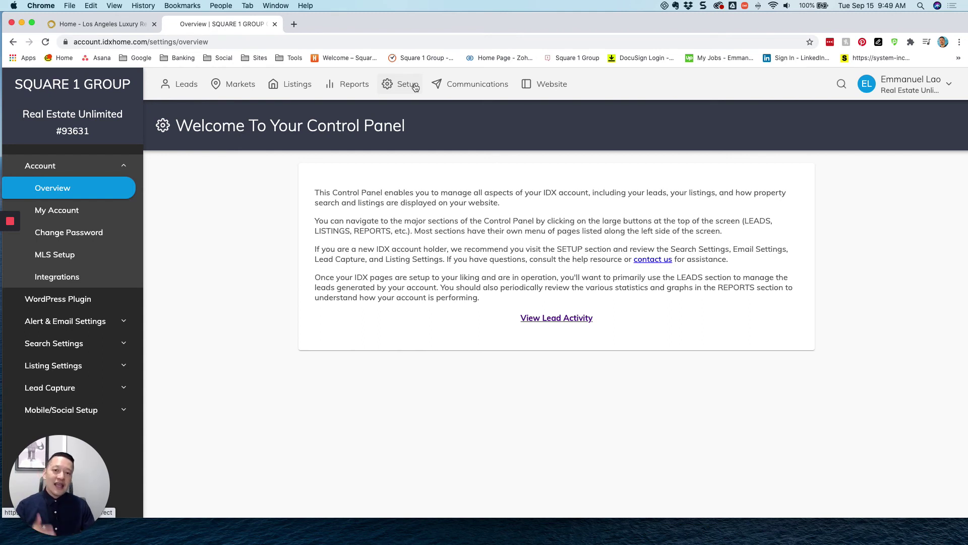
left_click(462, 86)
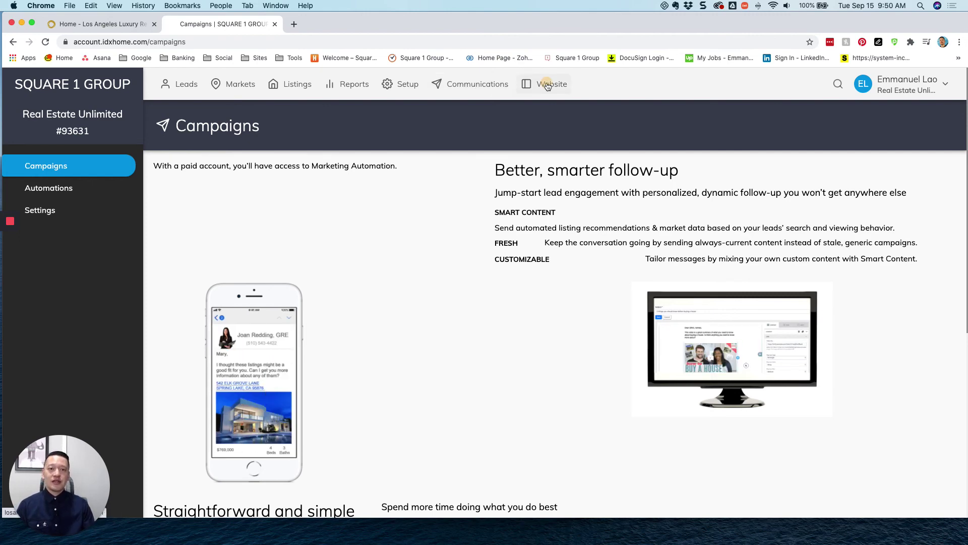
Launch the live Real Estate Unlimited website, losangelesrealestateunlimited.com, in a new Chrome tab.
left_click(548, 86)
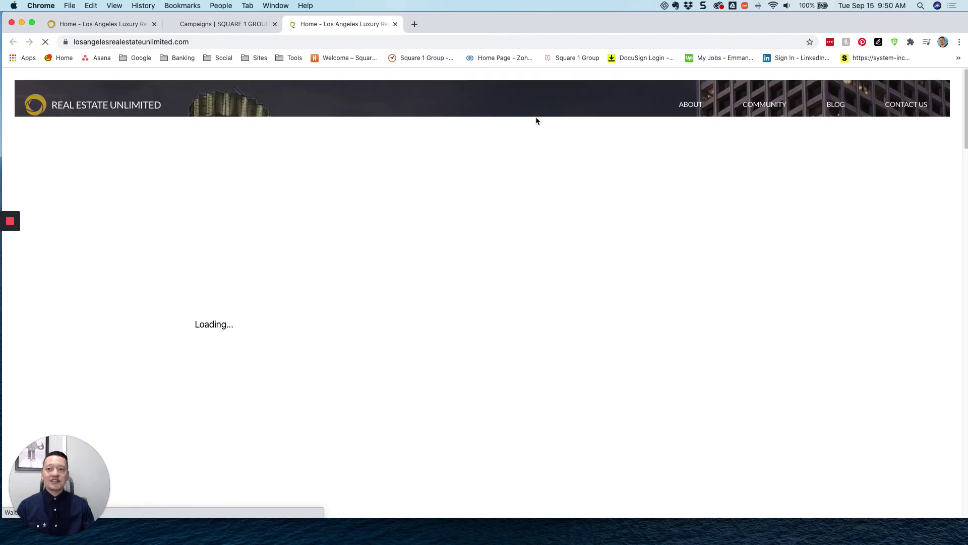